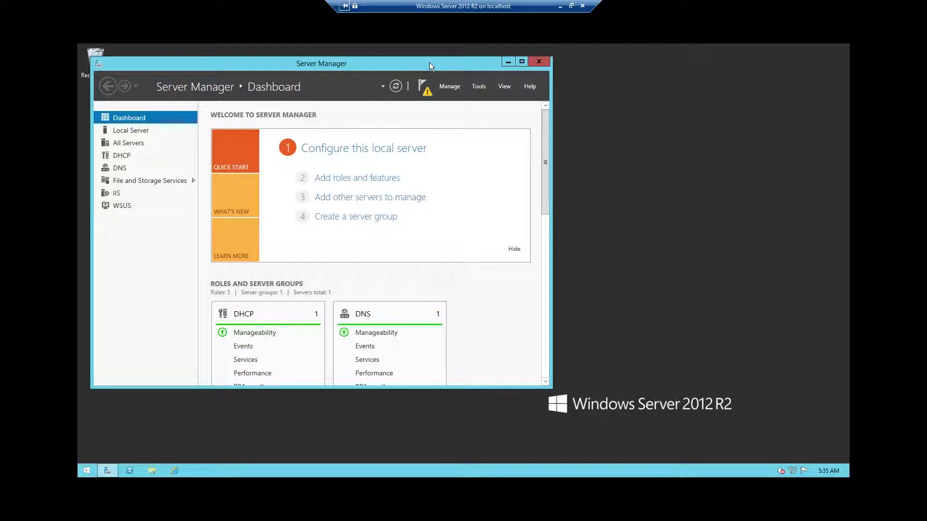
- Start adding roles and features to the server as a role-based or feature-based installation
click(480, 86)
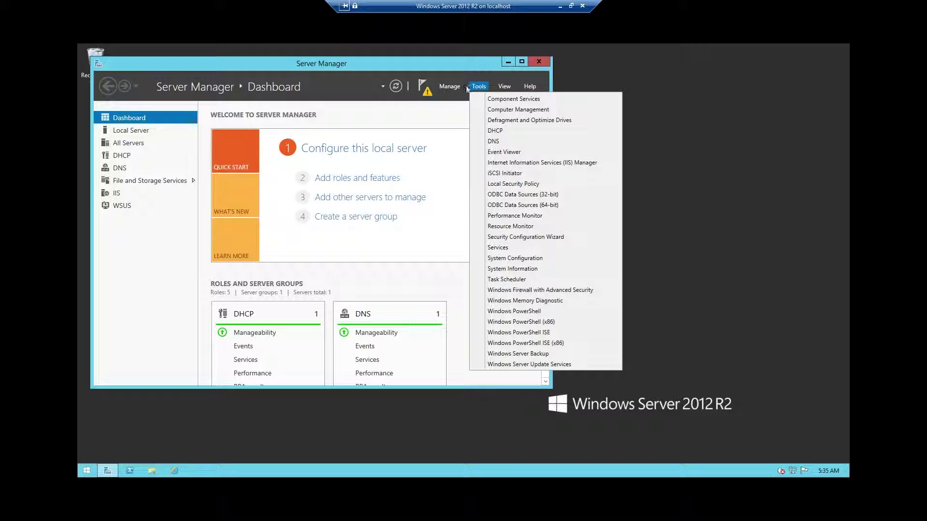
click(451, 87)
click(473, 97)
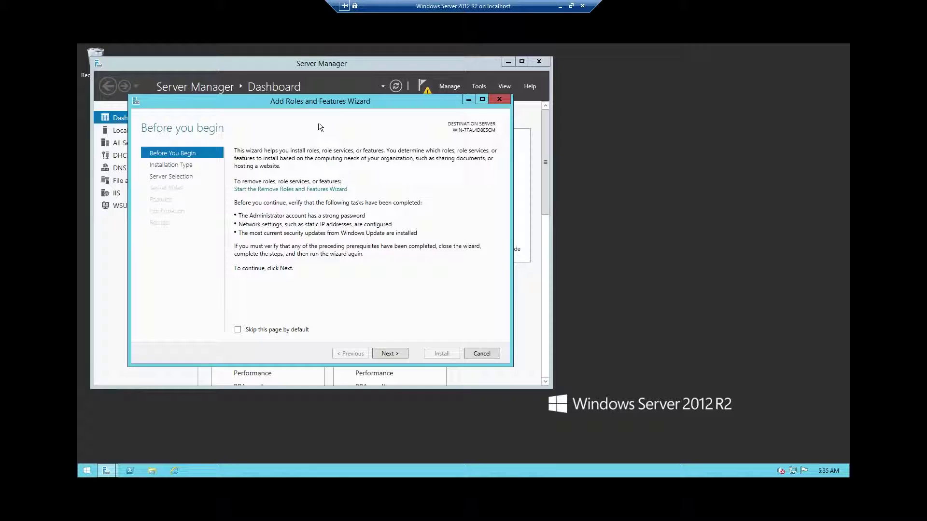
drag(327, 99, 502, 98)
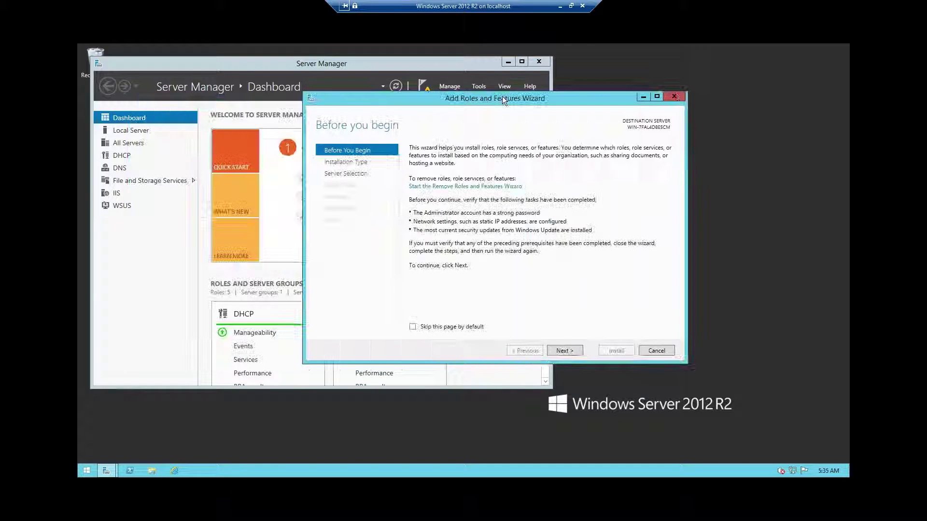
click(566, 350)
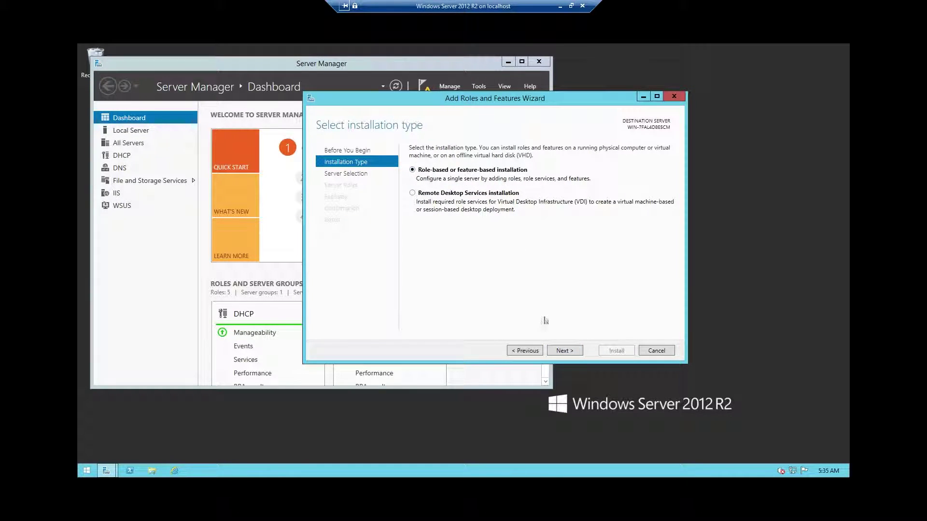
click(568, 348)
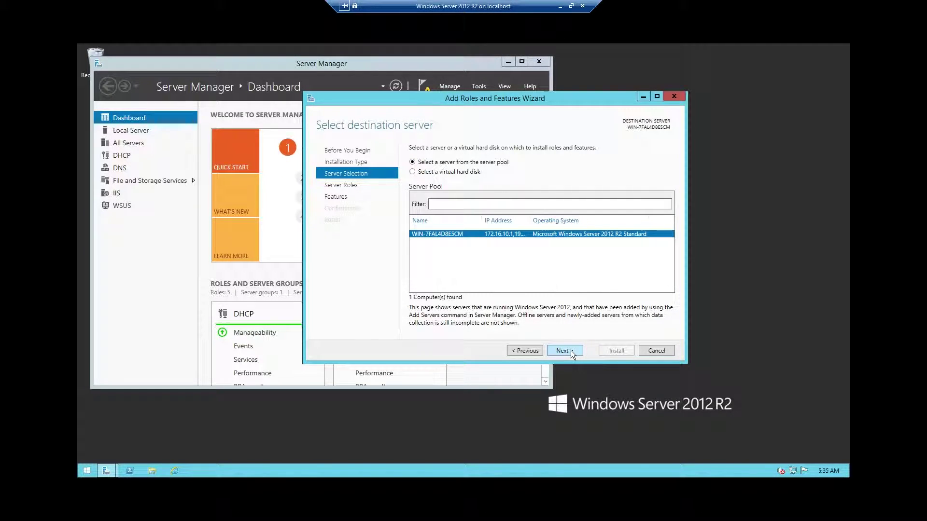
- Keep the server from the server pool as the installation destination and continue to the server roles
click(433, 171)
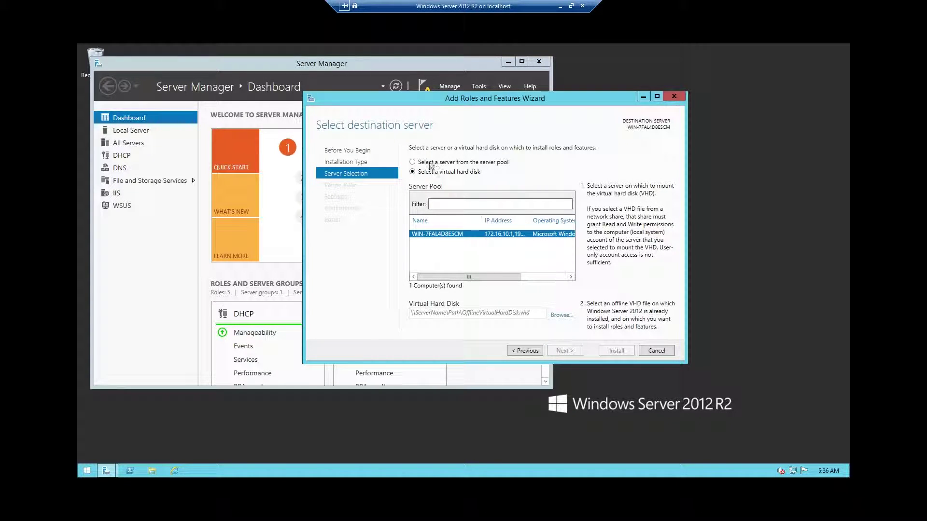
click(442, 164)
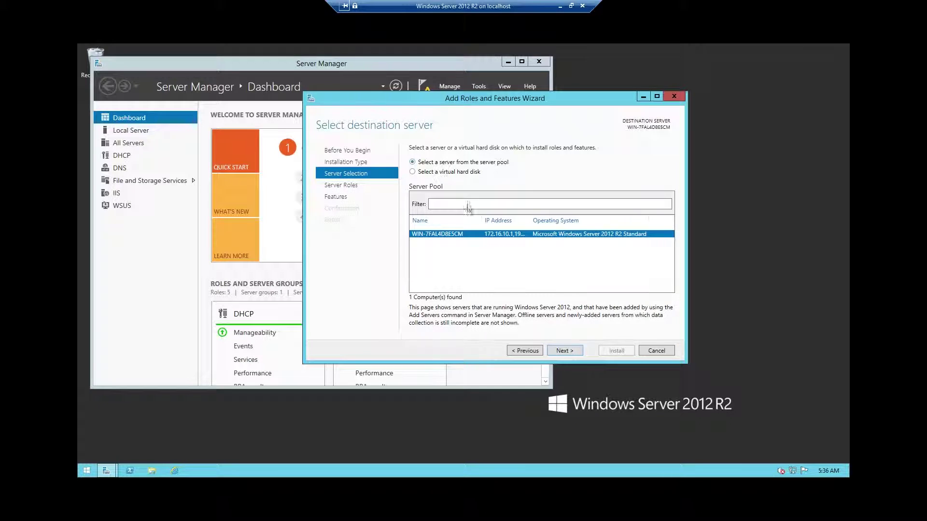
click(563, 350)
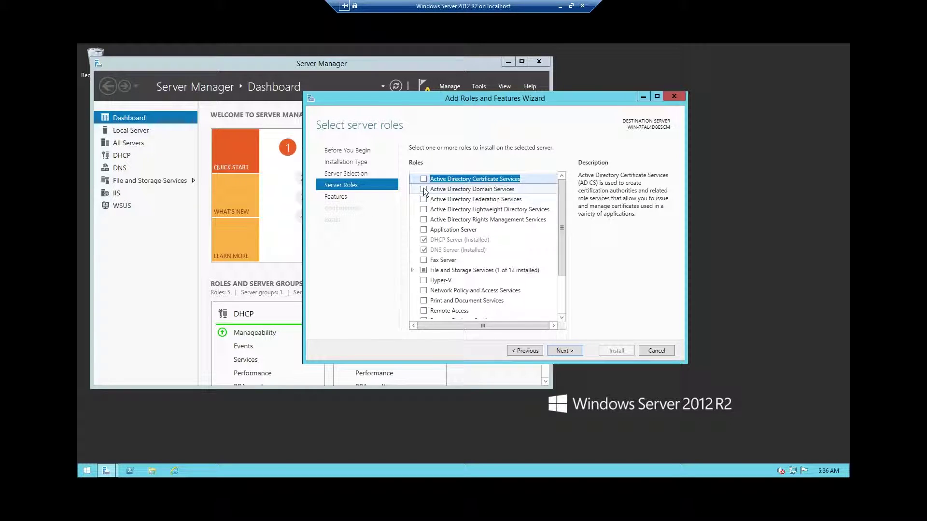
- Select the Active Directory Domain Services role with its required features and management tools, and continue to the feature selection
click(455, 189)
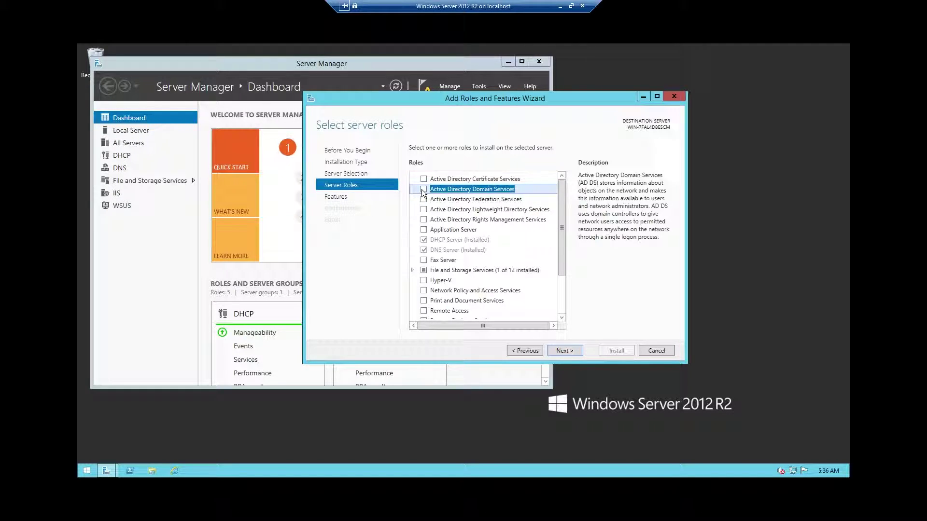
click(423, 190)
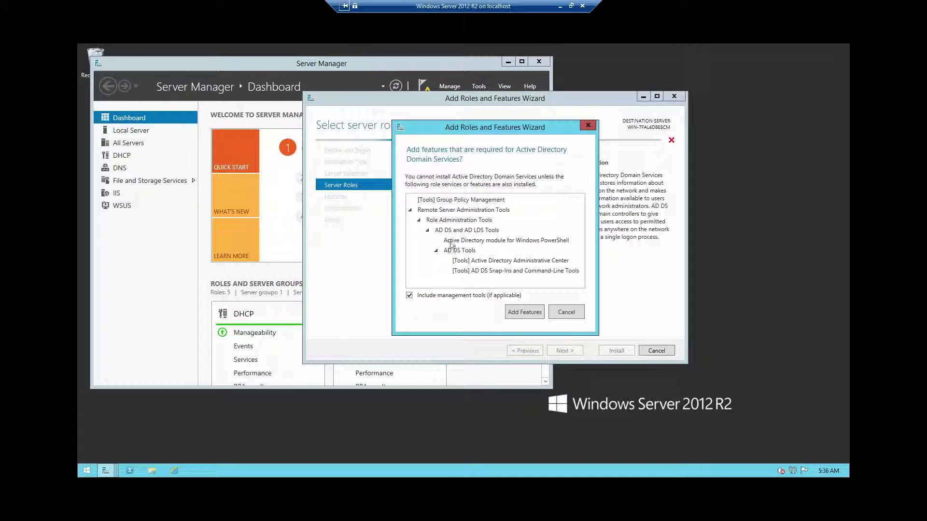
click(524, 312)
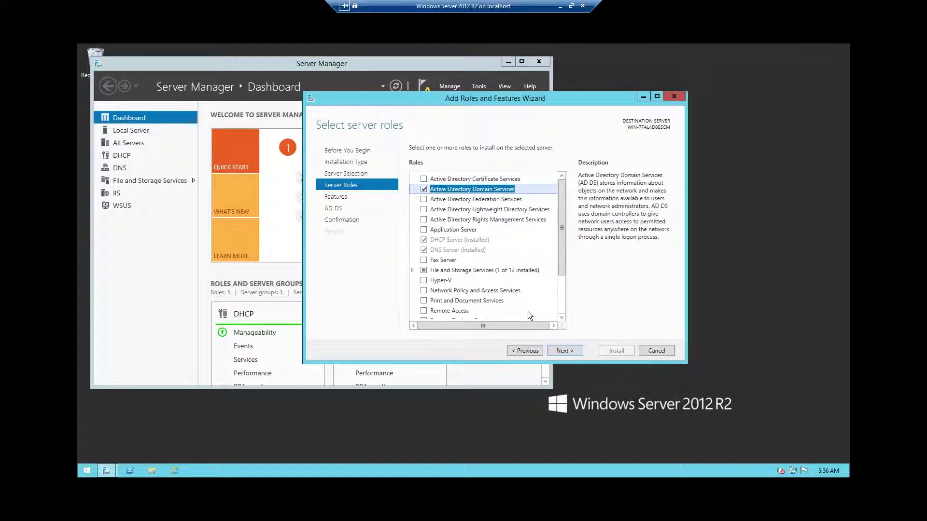
click(485, 200)
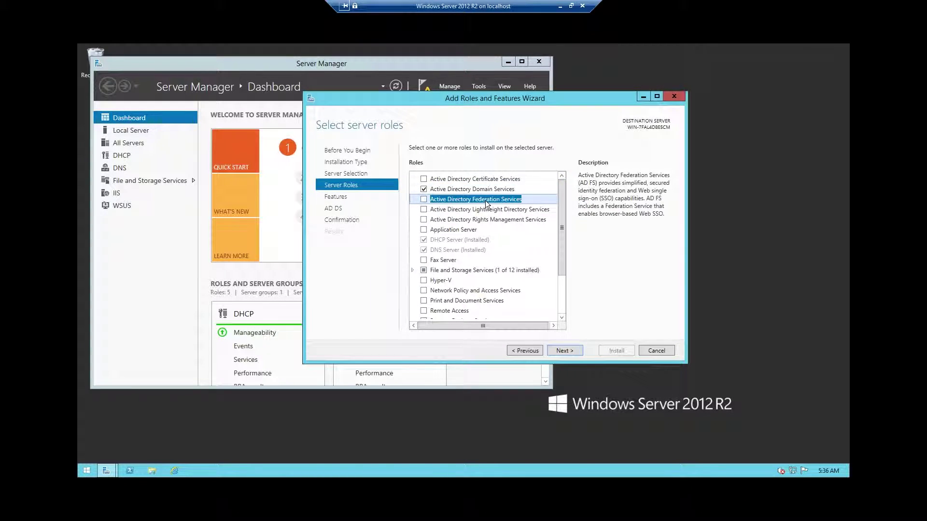
click(497, 179)
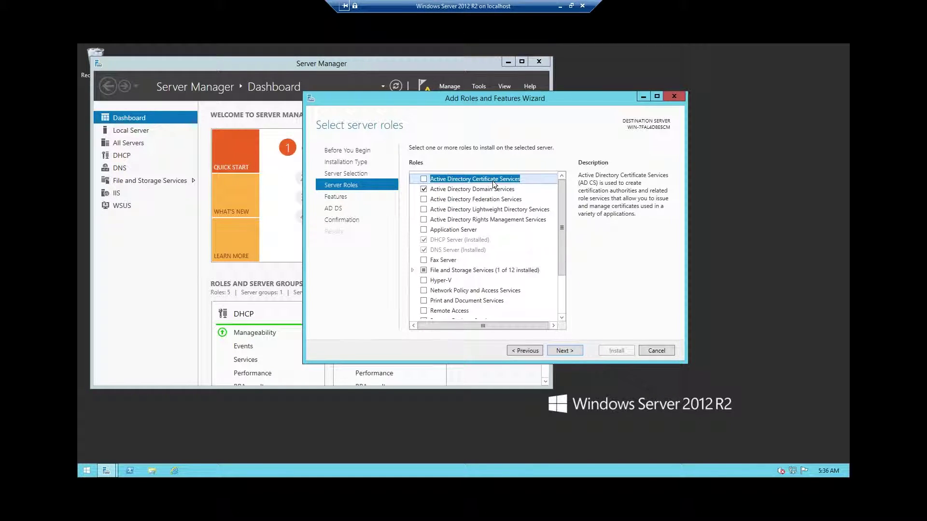
click(477, 190)
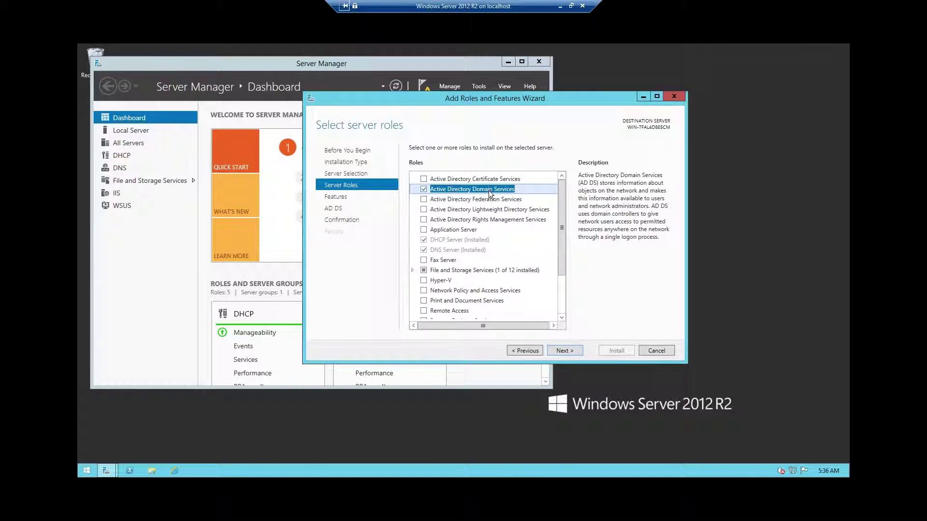
click(563, 352)
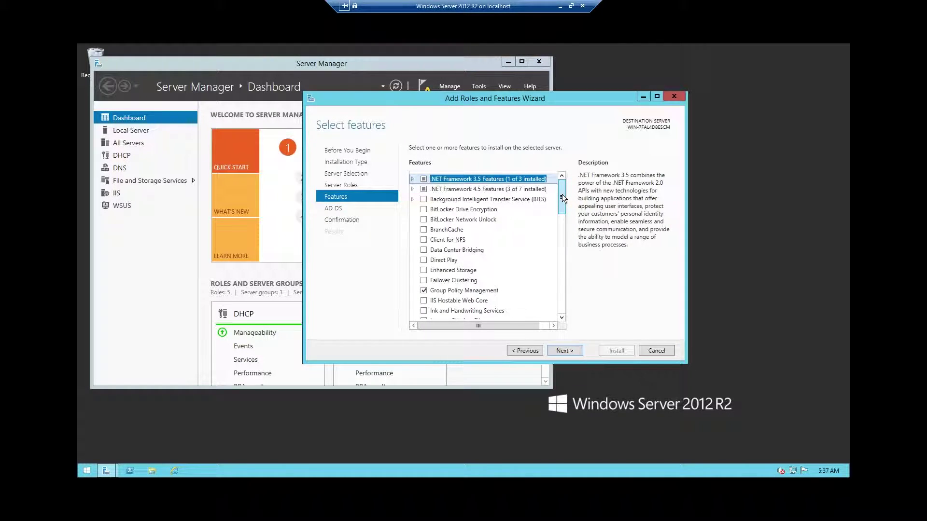
- Keep the preselected features and install the Active Directory Domain Services role without automatic restart
drag(562, 194, 562, 272)
drag(558, 237, 559, 186)
click(571, 352)
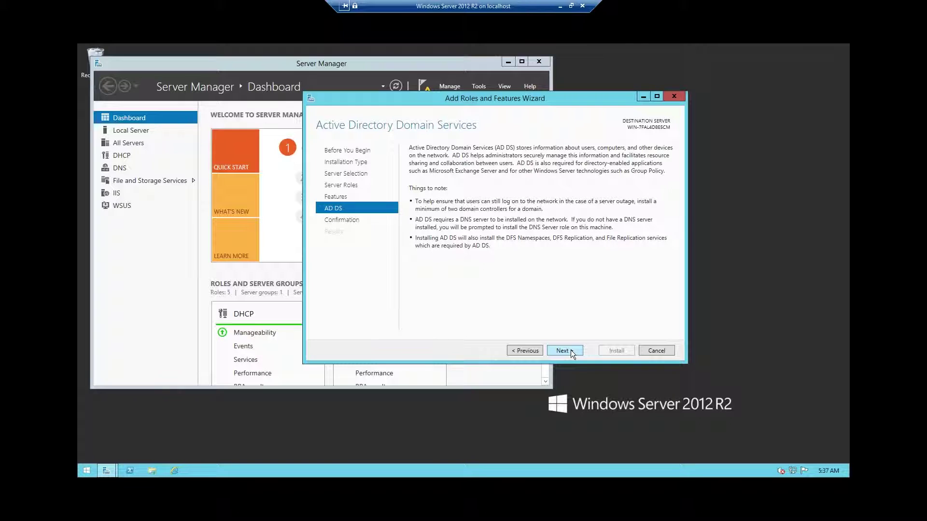
click(571, 351)
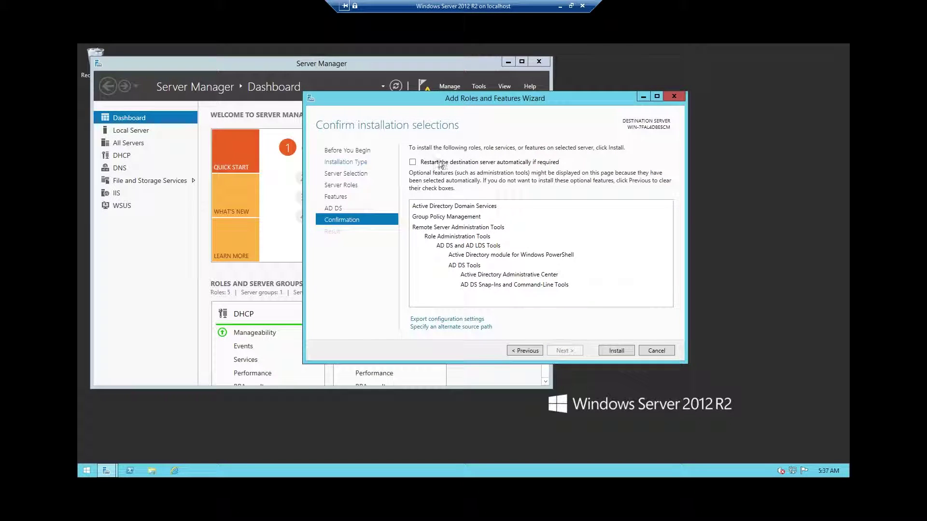
click(616, 351)
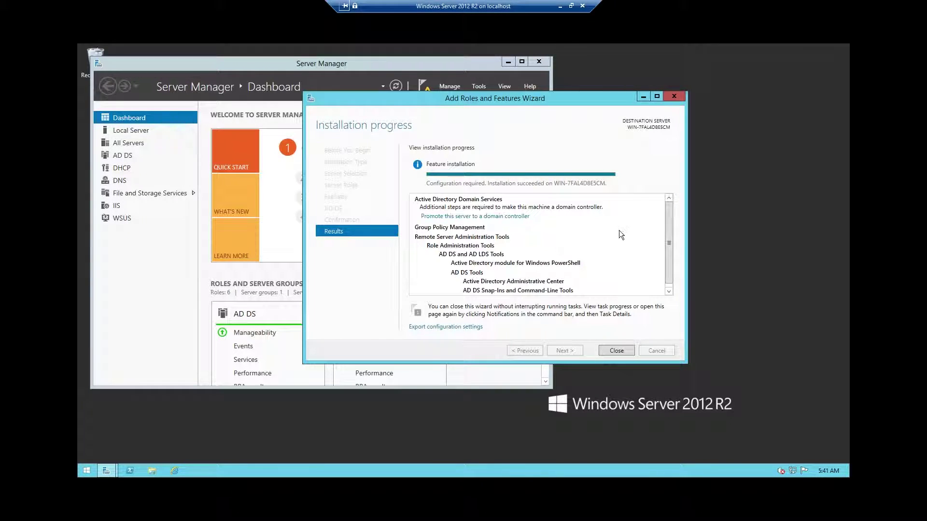
- Start promoting this server to a domain controller and choose to add a new forest
drag(672, 220, 669, 199)
click(516, 217)
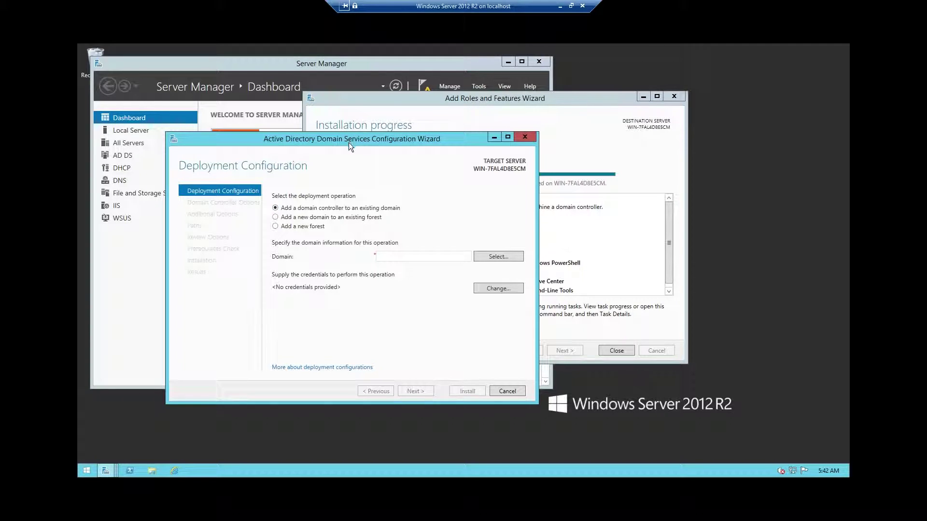
drag(479, 125, 538, 108)
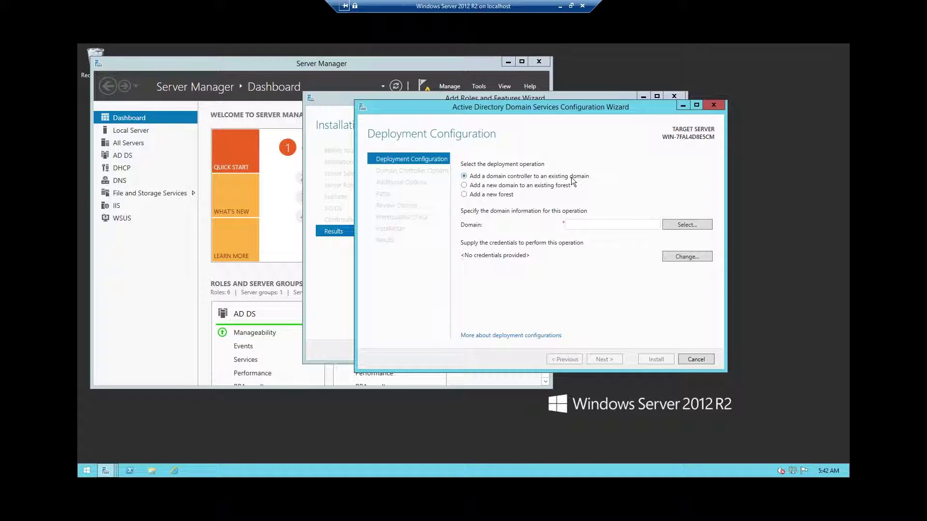
click(547, 188)
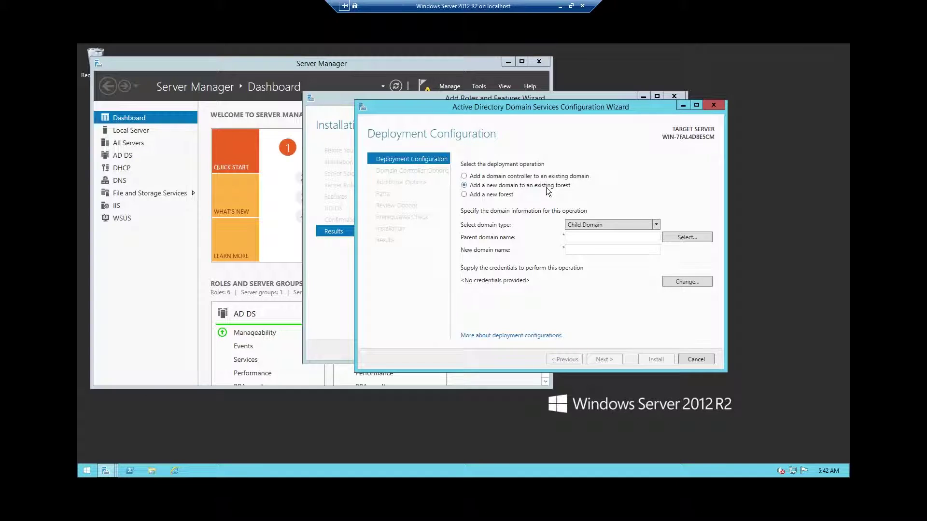
click(509, 197)
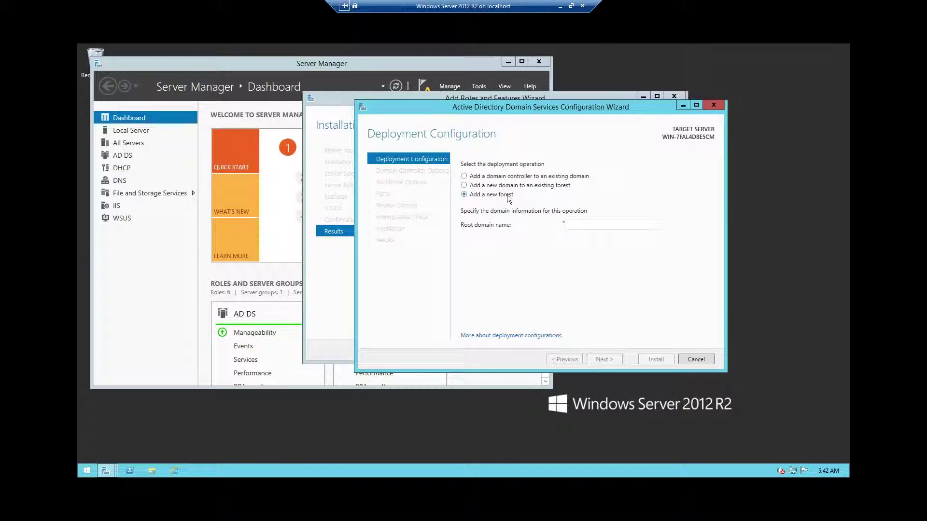
click(585, 225)
key(super+d)
key(super+r)
key(super+i)
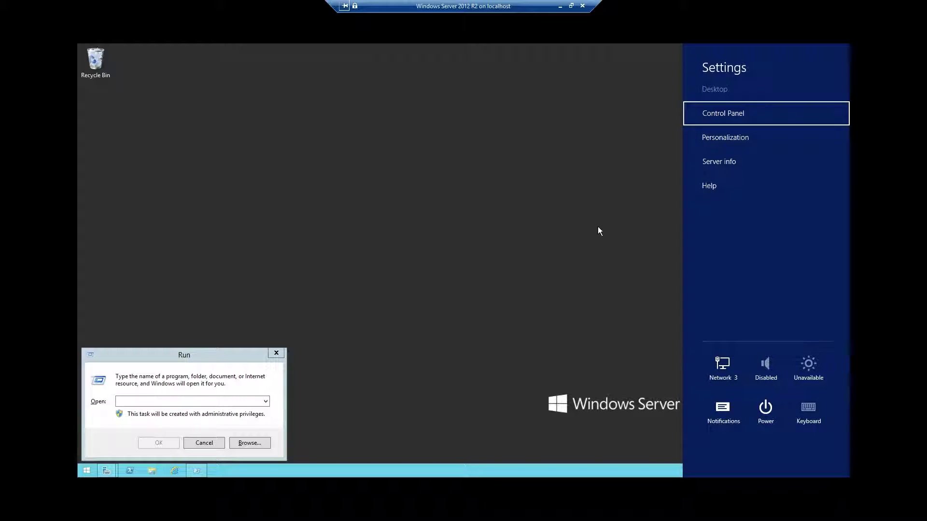
key(Escape)
key(Escape)
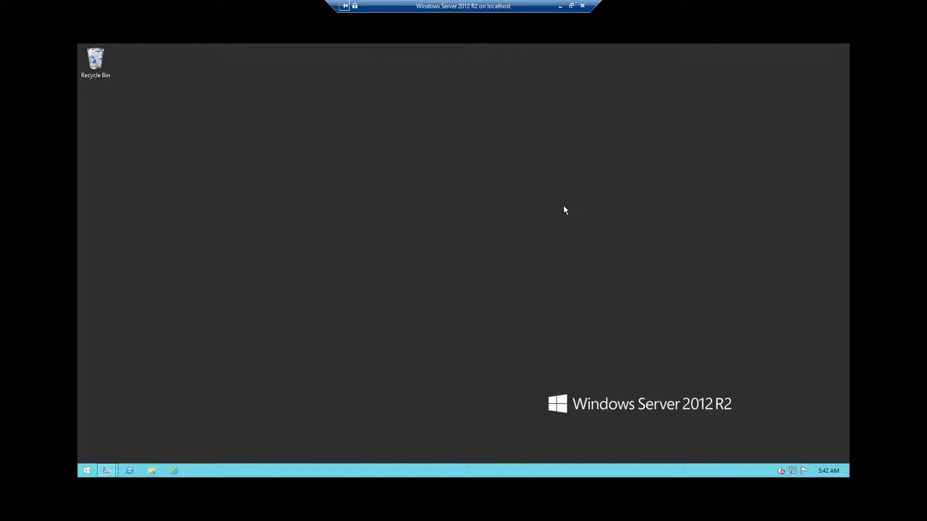
mouse_move(106, 470)
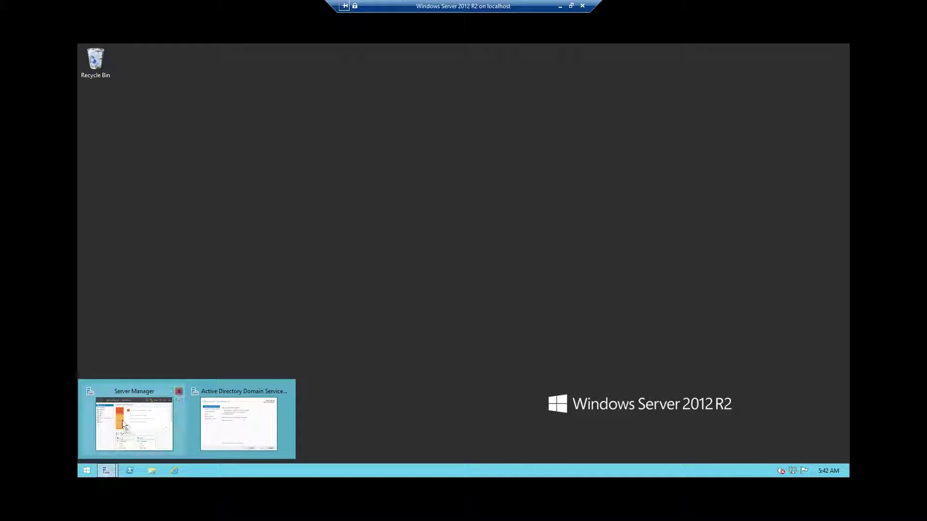
click(238, 422)
key(super+d)
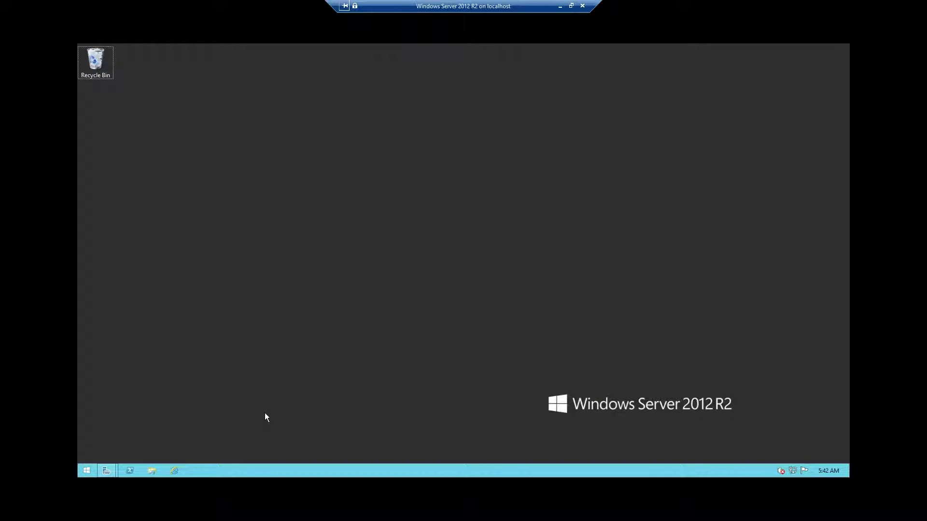
key(super)
key(super)
- Return to the Active Directory Domain Services Configuration Wizard and enter gmscripts.org as the root domain name
mouse_move(103, 470)
click(248, 421)
click(596, 226)
text(gm)
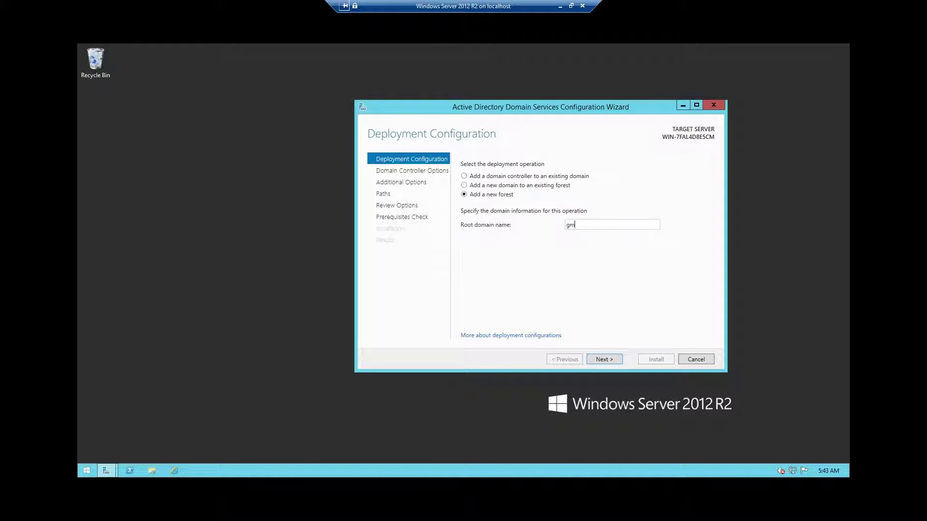
text(scripts.org)
- Restore the Server Manager window and bring the domain services configuration wizard back in front of it
mouse_move(105, 470)
click(105, 429)
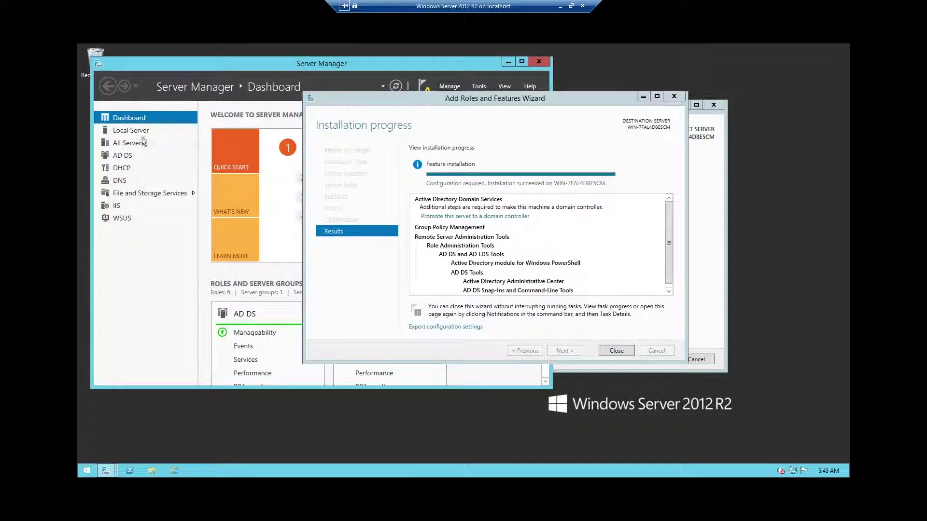
click(704, 198)
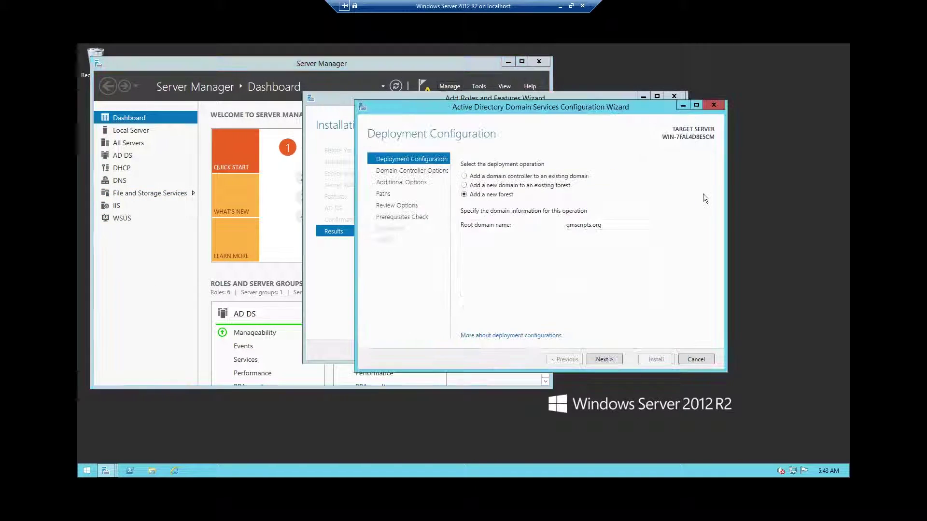
drag(564, 109, 546, 93)
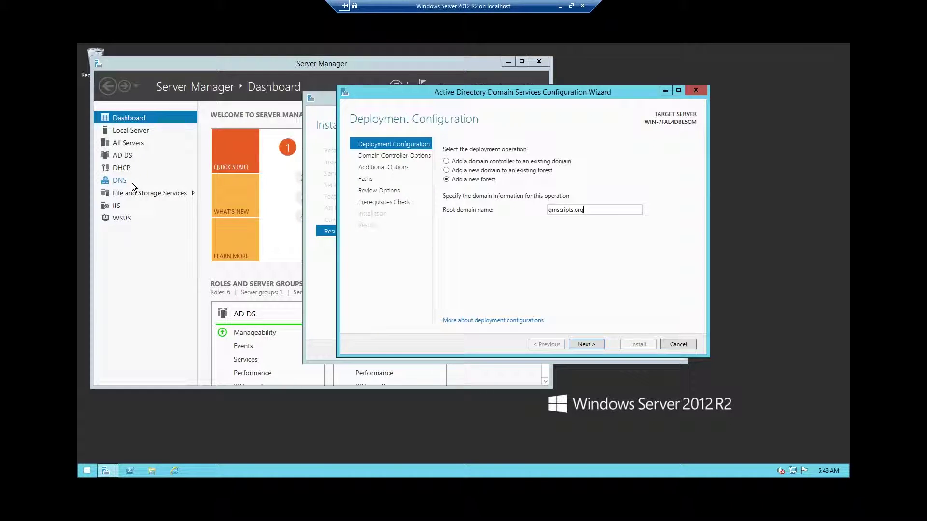
- Change the root domain name to gmscripts.local and continue to the domain controller options
key(BackSpace)
key(BackSpace)
key(BackSpace)
text(c)
key(BackSpace)
text(local)
click(590, 344)
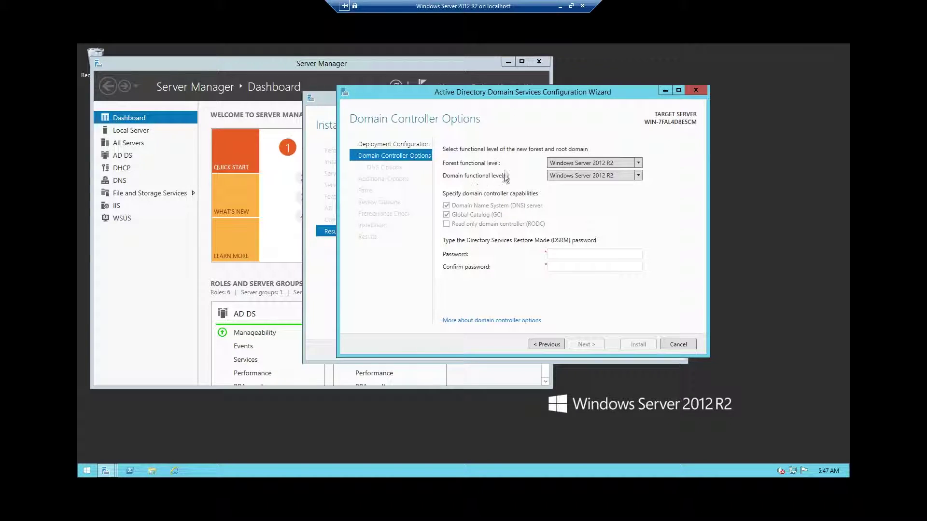
- Check the available forest and domain functional levels, and set the forest functional level to Windows Server 2008 R2
click(640, 164)
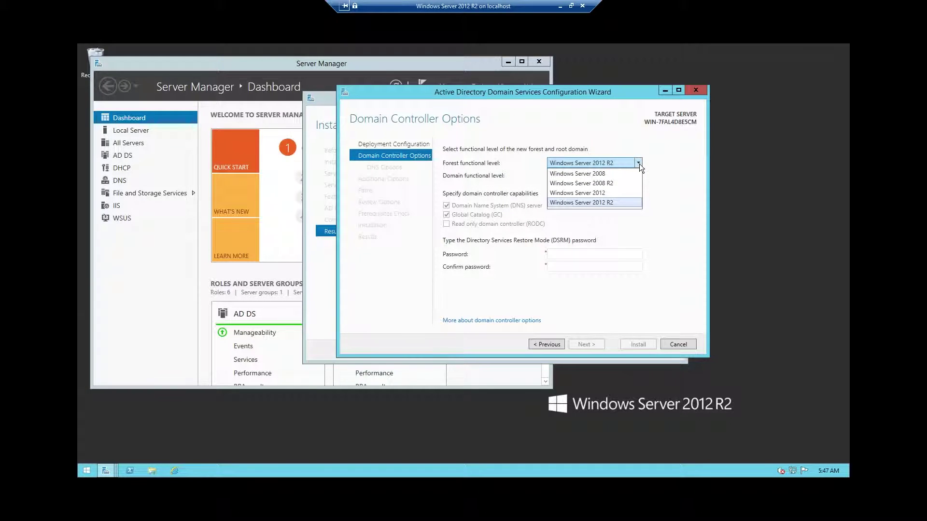
click(639, 164)
click(638, 175)
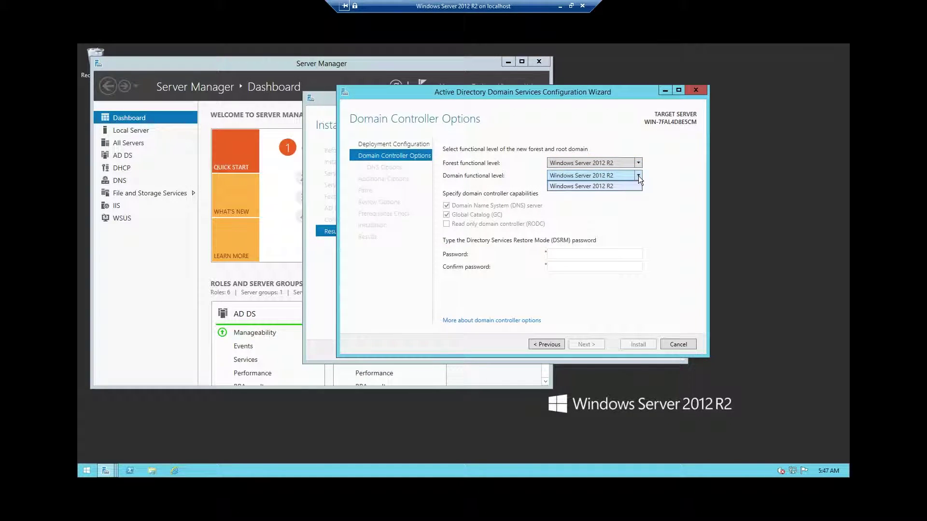
click(638, 175)
click(638, 164)
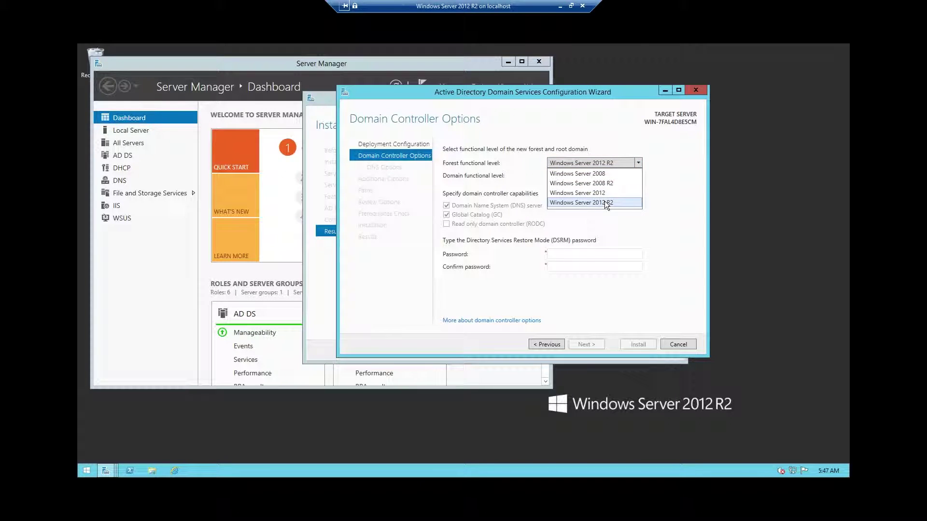
click(603, 184)
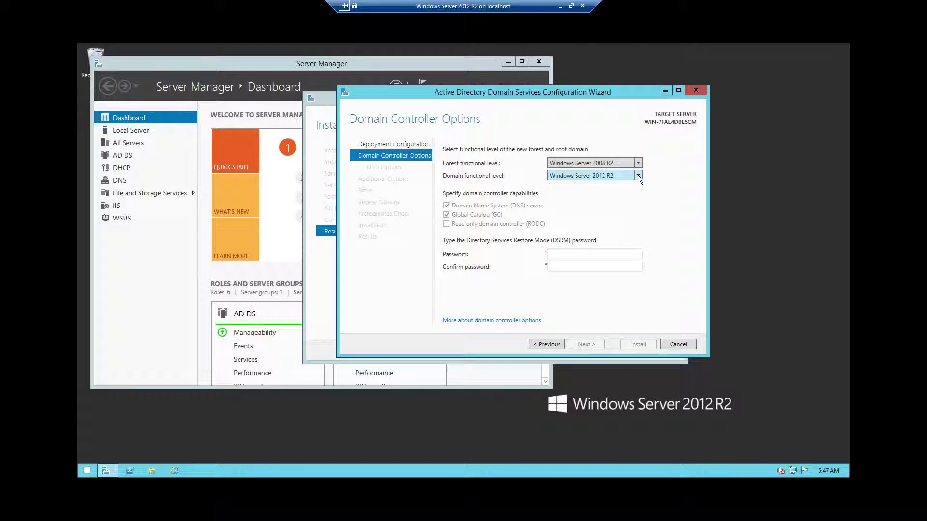
- Check the available domain functional levels and set the forest functional level to Windows Server 2012 R2
click(638, 175)
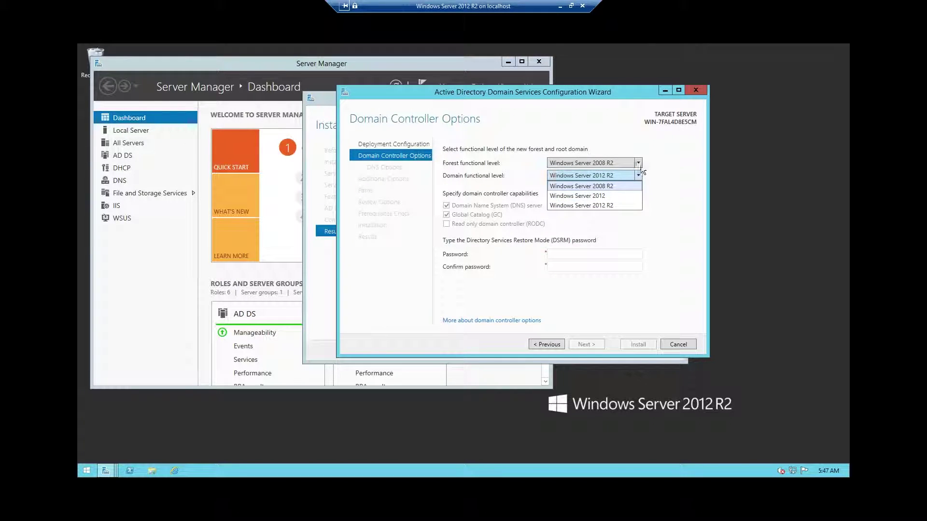
click(639, 163)
click(638, 163)
click(604, 201)
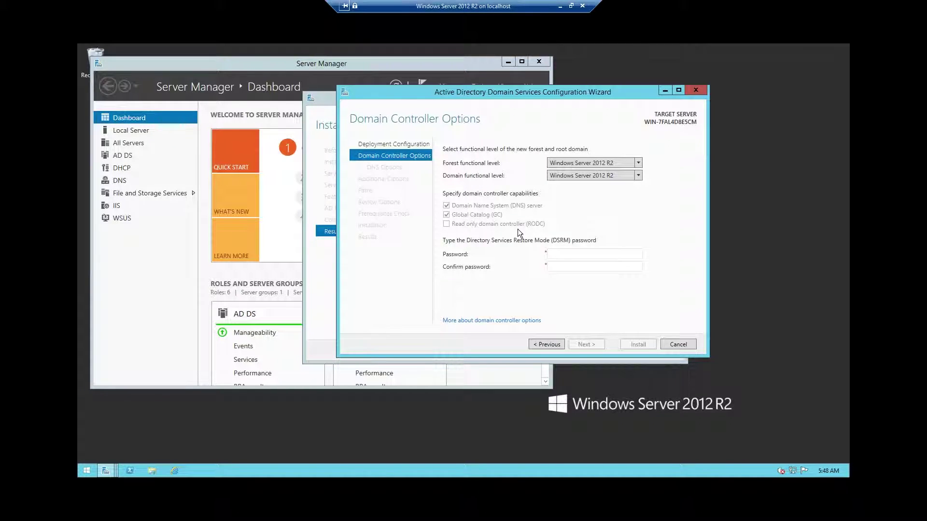
- Enter and confirm a Directory Services Restore Mode (DSRM) password and try to continue to the DNS options
click(586, 255)
text(•••••••)
key(Tab)
text(•••••••)
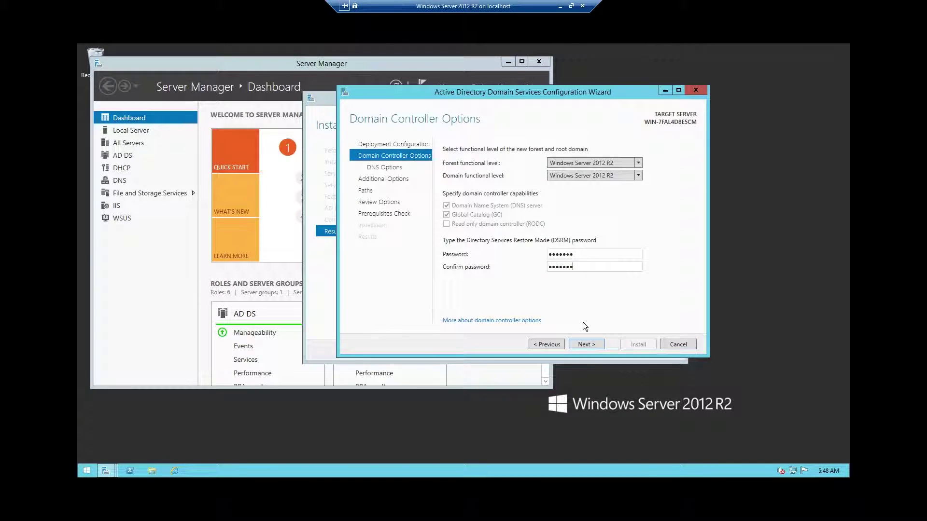
click(585, 345)
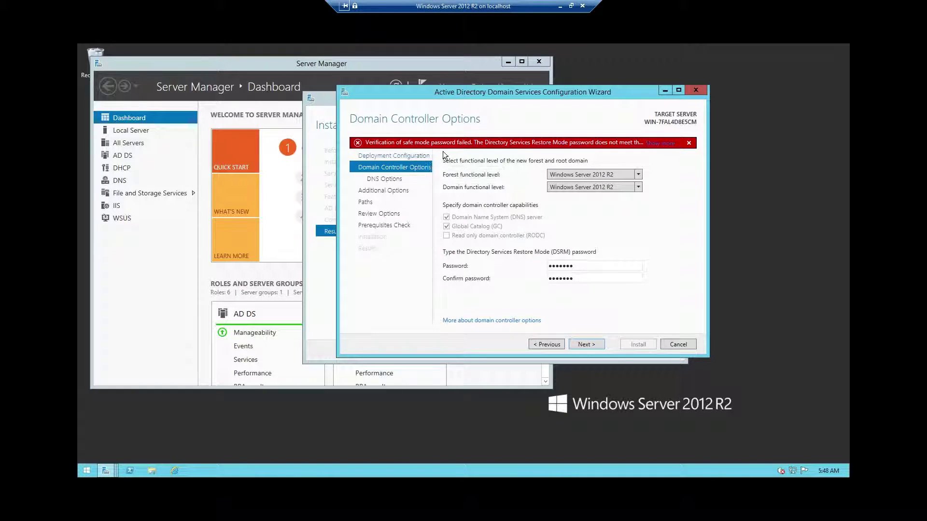
- Replace the Directory Services Restore Mode password with a different one, confirm it and continue to the DNS options
drag(576, 267, 504, 275)
text(••••••)
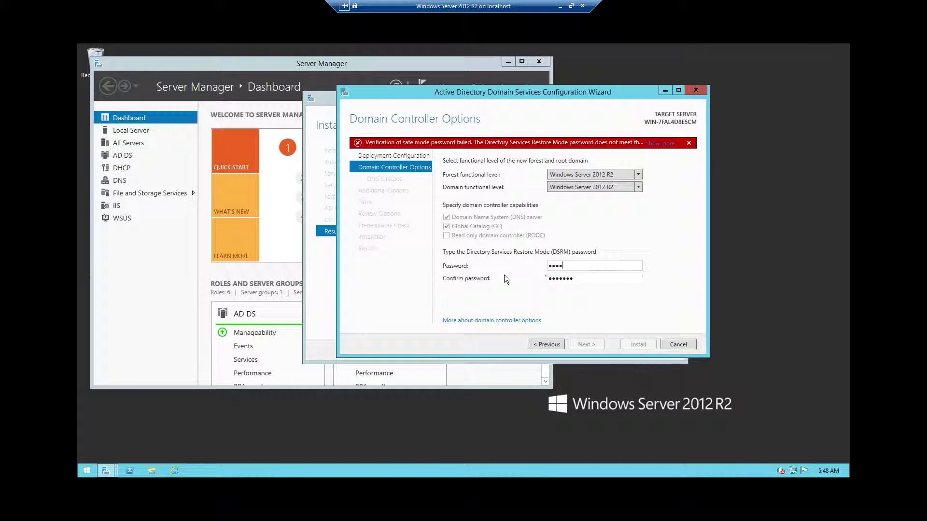
text(••••)
key(Tab)
text(•••••)
key(BackSpace)
key(BackSpace)
key(BackSpace)
key(BackSpace)
key(BackSpace)
text(••••••••••)
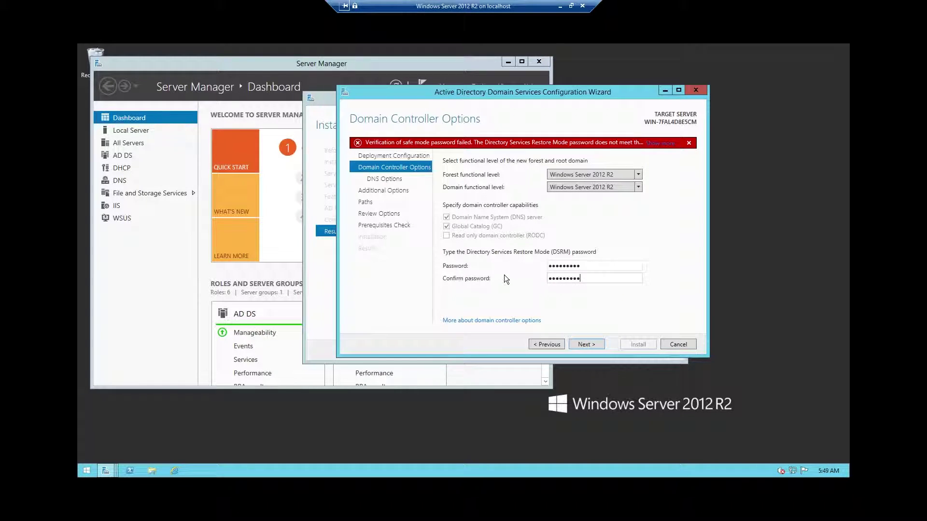
click(584, 344)
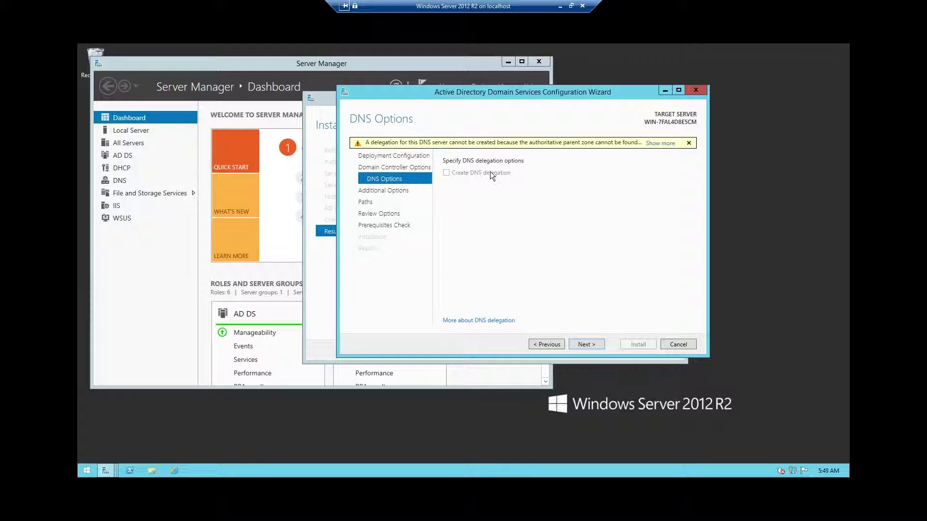
- Read the full DNS delegation warning, keep the NetBIOS domain name GMSCRIPTS and continue to the folder paths
click(661, 143)
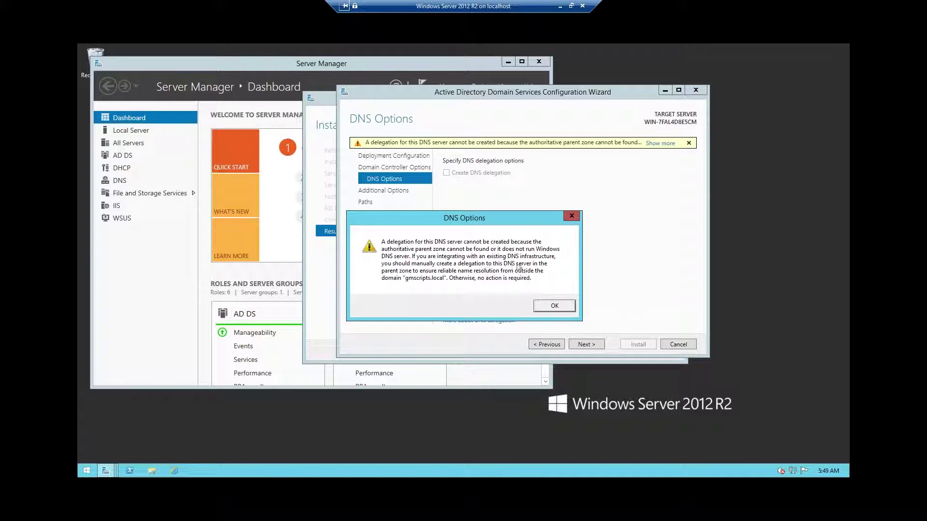
click(554, 306)
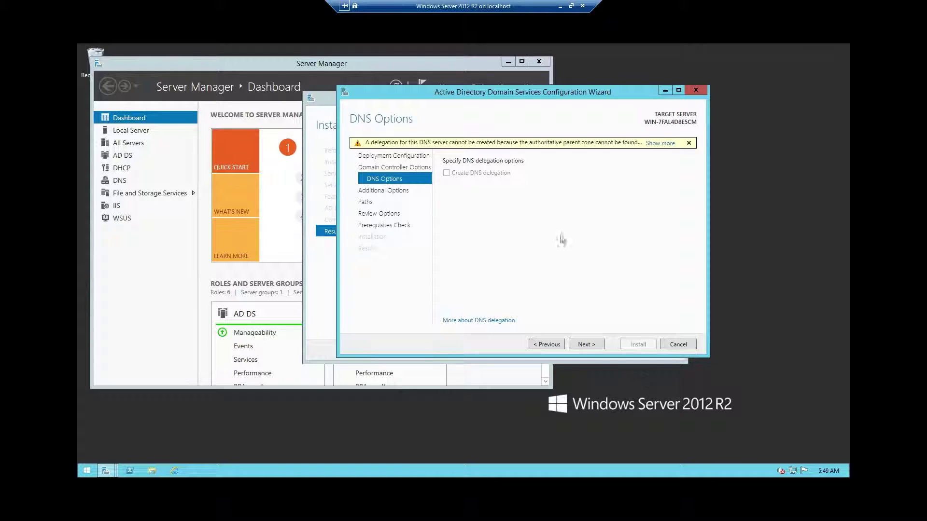
click(587, 344)
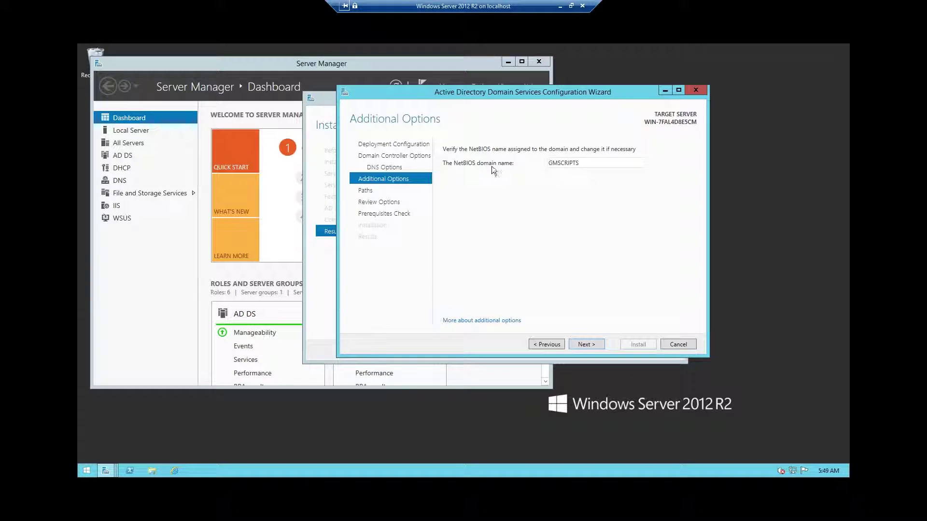
double_click(579, 162)
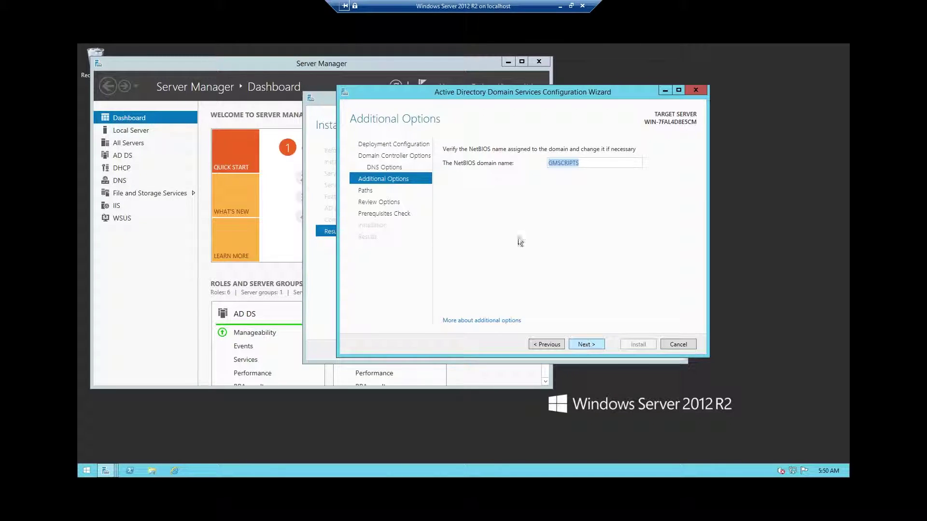
click(595, 343)
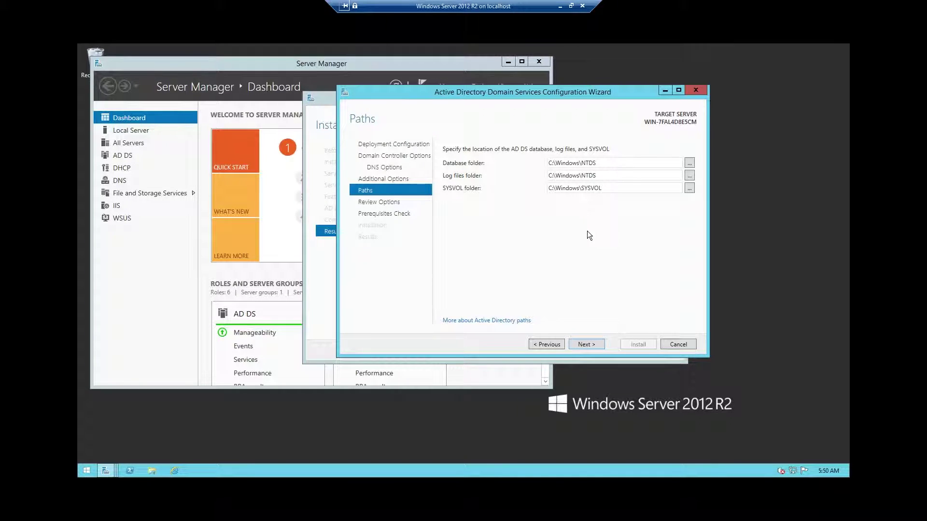
- Open and close the help page on Active Directory paths, keep the default folders and continue to the options review
click(491, 320)
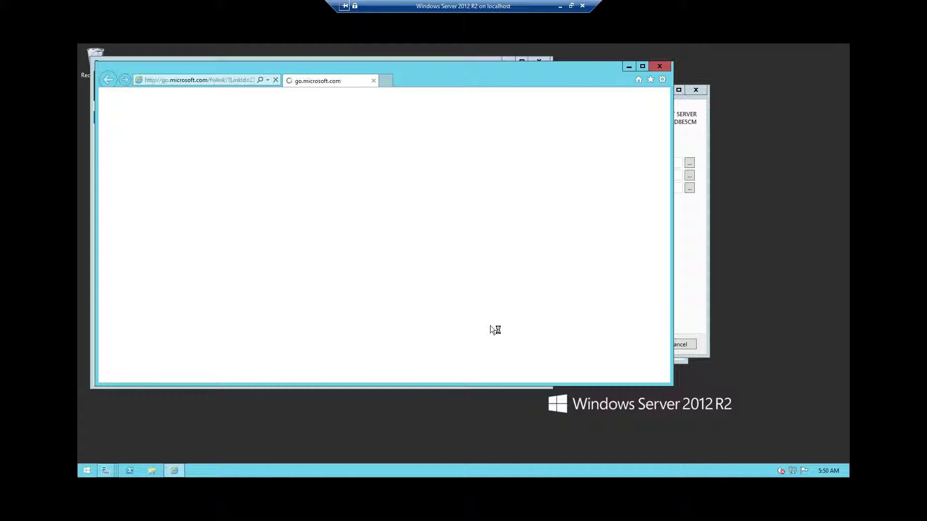
click(656, 65)
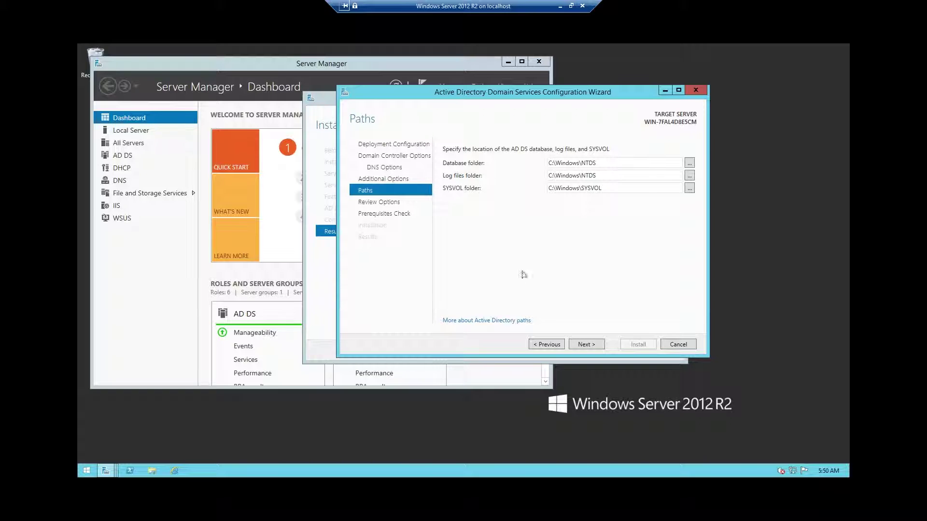
click(581, 343)
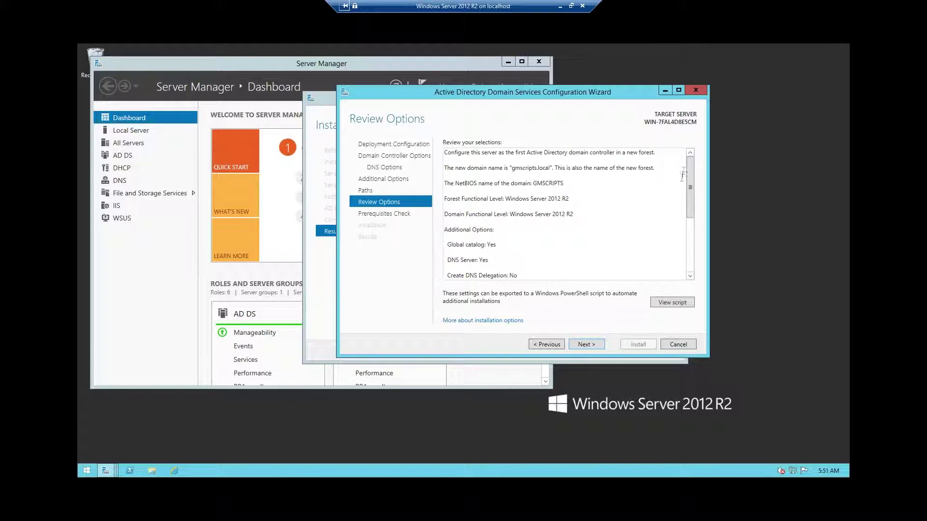
- Review the selected options down to the note on the domain Administrator password and continue to the prerequisites check
mouse_move(693, 167)
mouse_down()
mouse_move(694, 232)
mouse_move(699, 153)
mouse_up()
drag(700, 166, 699, 177)
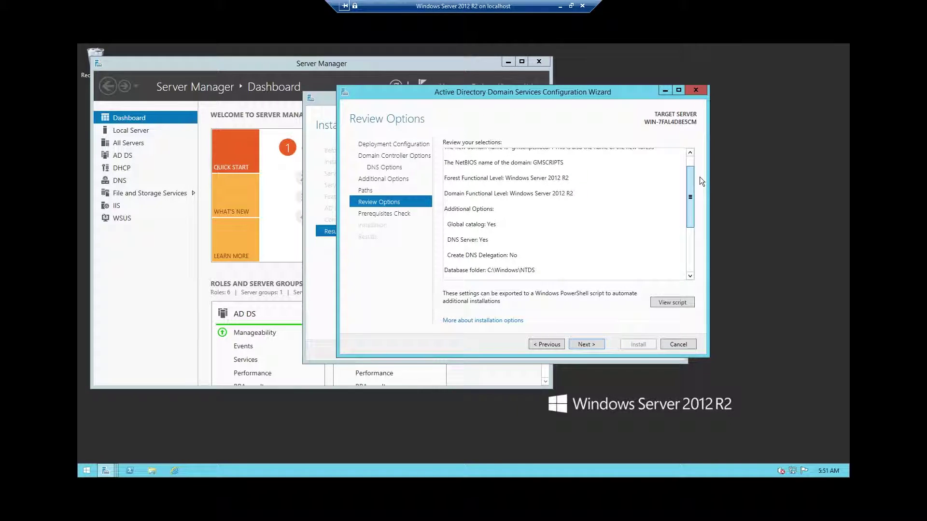
drag(699, 181, 682, 251)
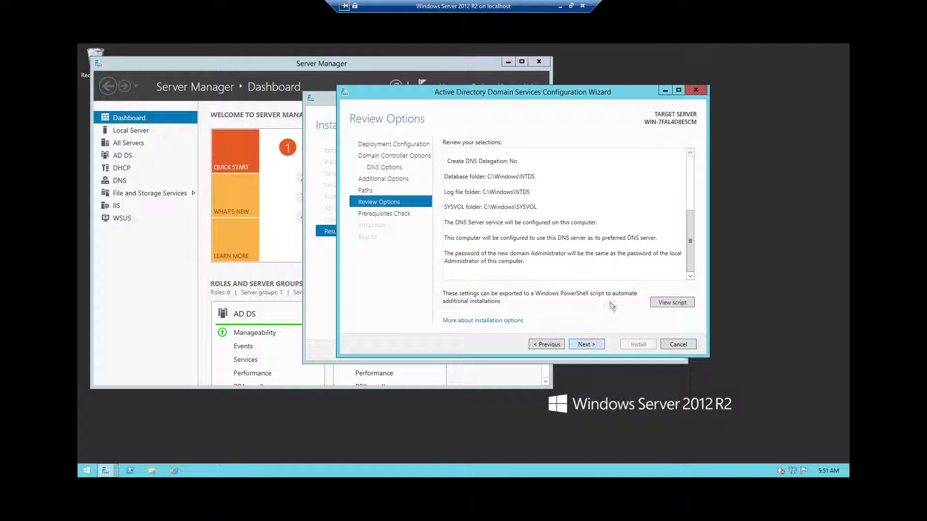
click(476, 262)
key(ctrl+a)
drag(444, 255, 523, 261)
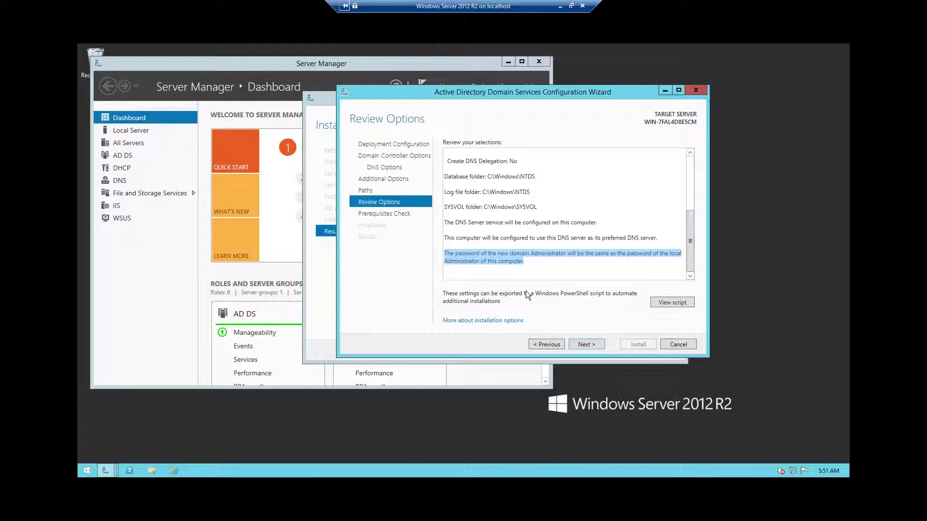
click(586, 343)
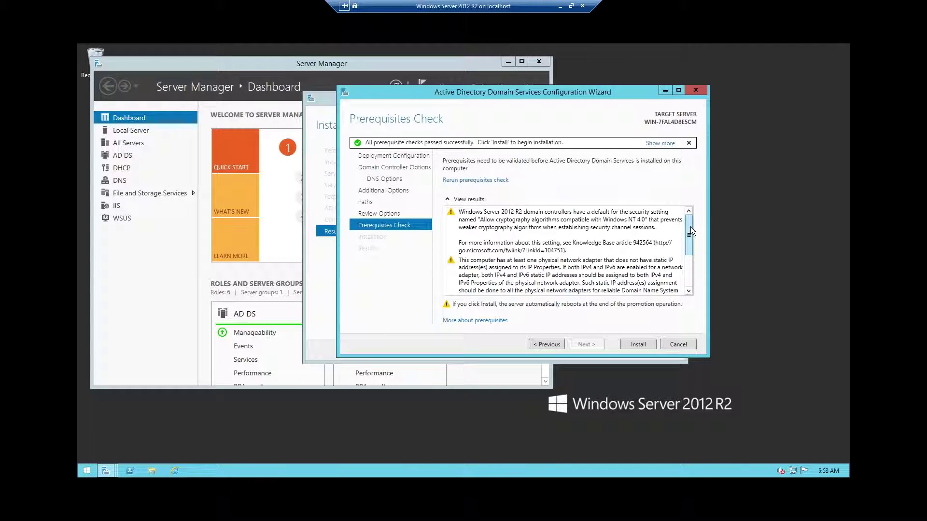
- Examine the prerequisites check results, including the static IP address and DNS delegation warnings and the completion entries
drag(691, 230, 689, 241)
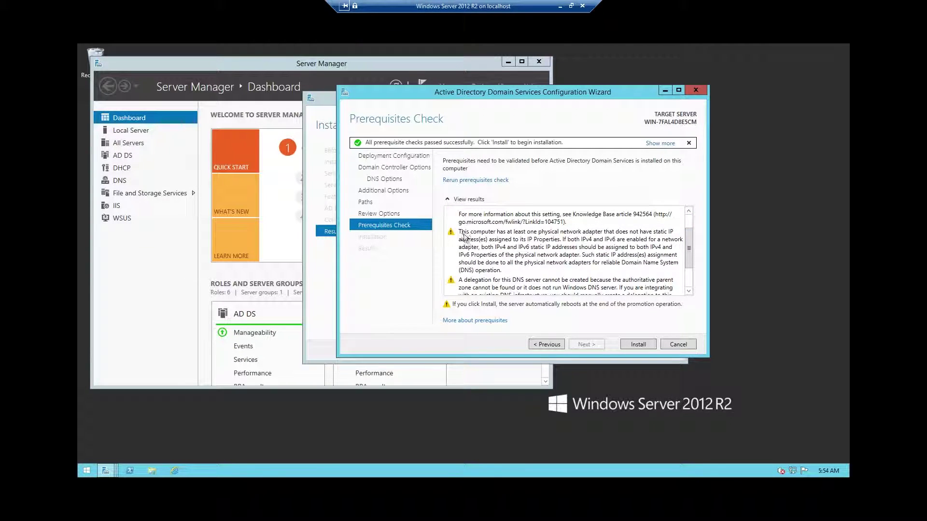
click(504, 245)
drag(690, 247, 691, 262)
click(552, 260)
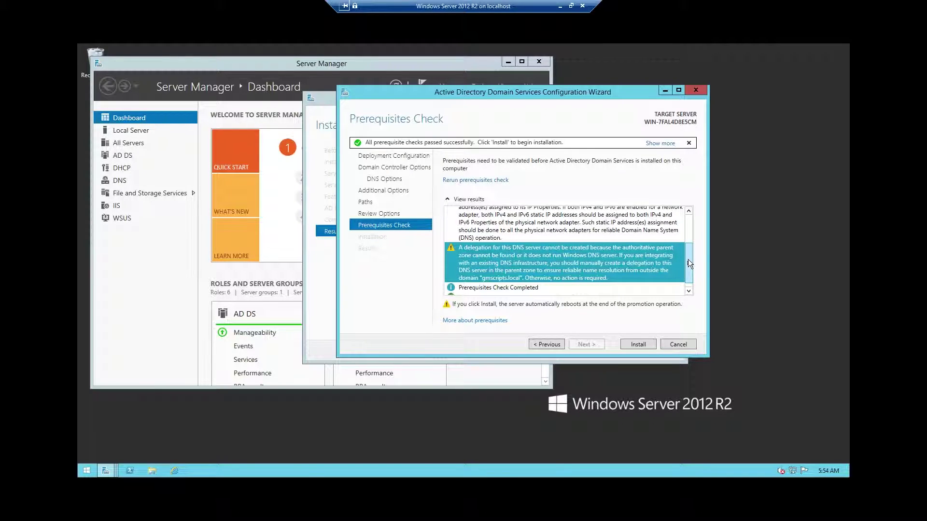
drag(689, 263, 685, 279)
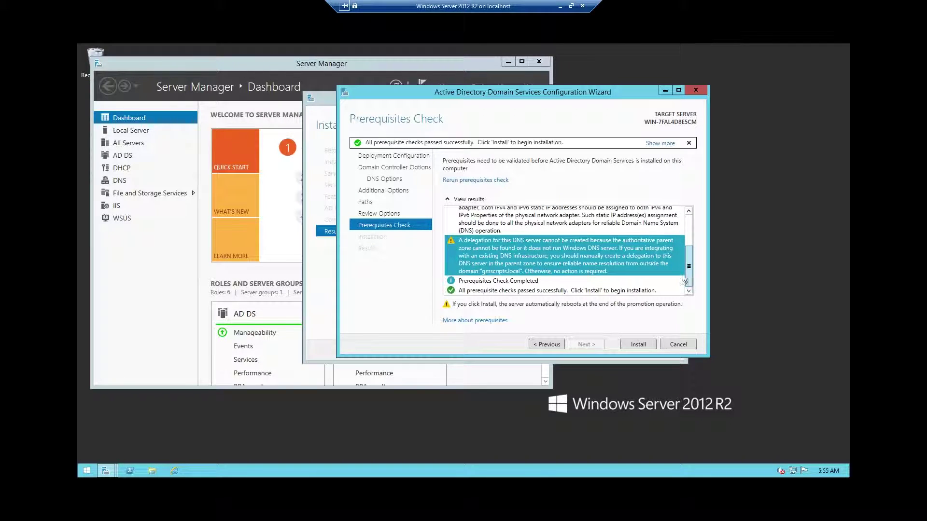
click(474, 283)
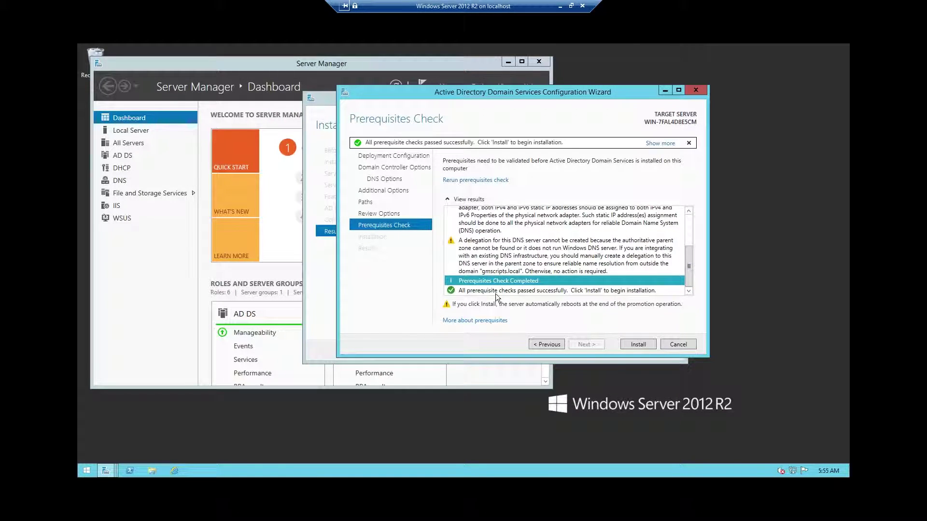
click(497, 293)
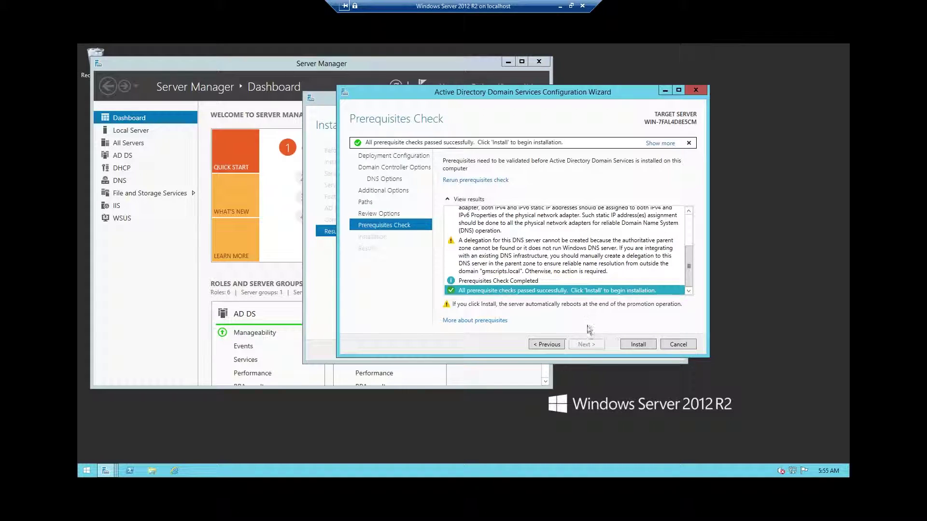
- Start the domain controller installation and dismiss the sign-out notice about the restart
click(632, 345)
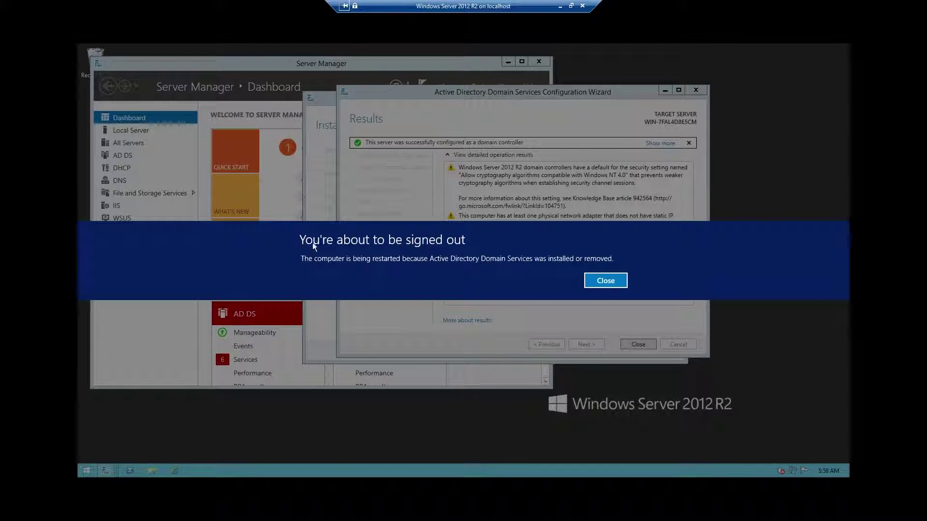
click(605, 281)
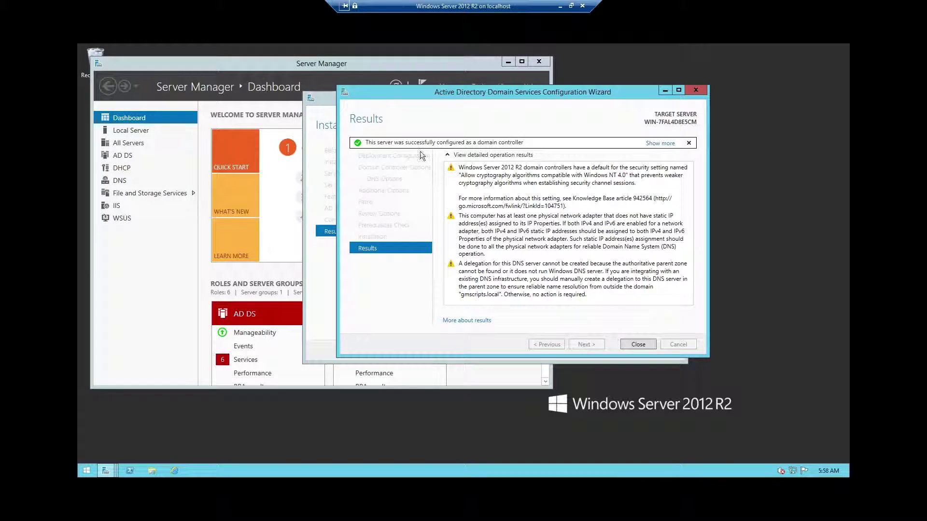